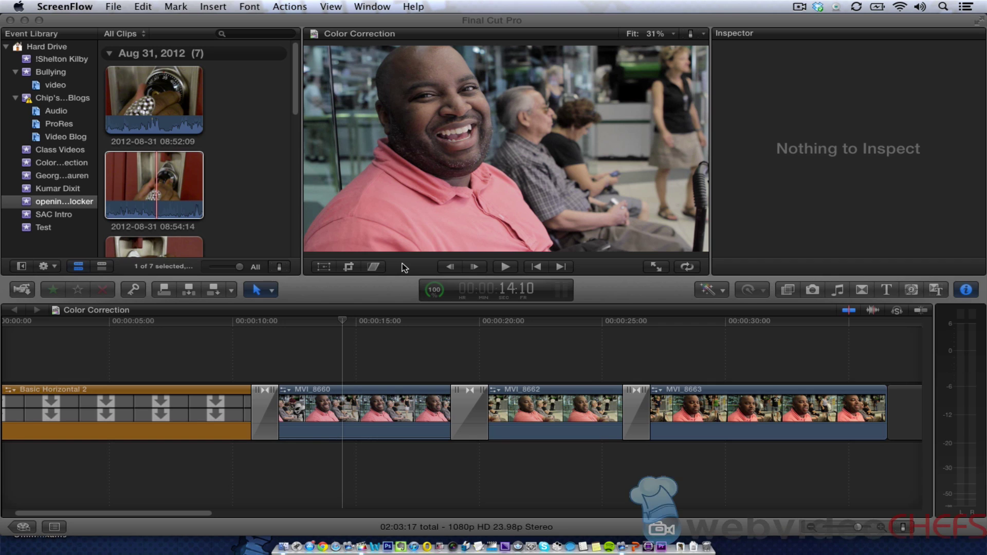
- Scrub through the Color Correction sequence and select clip MVI_8660
{"action": "left_click", "coordinate": [307, 319]}
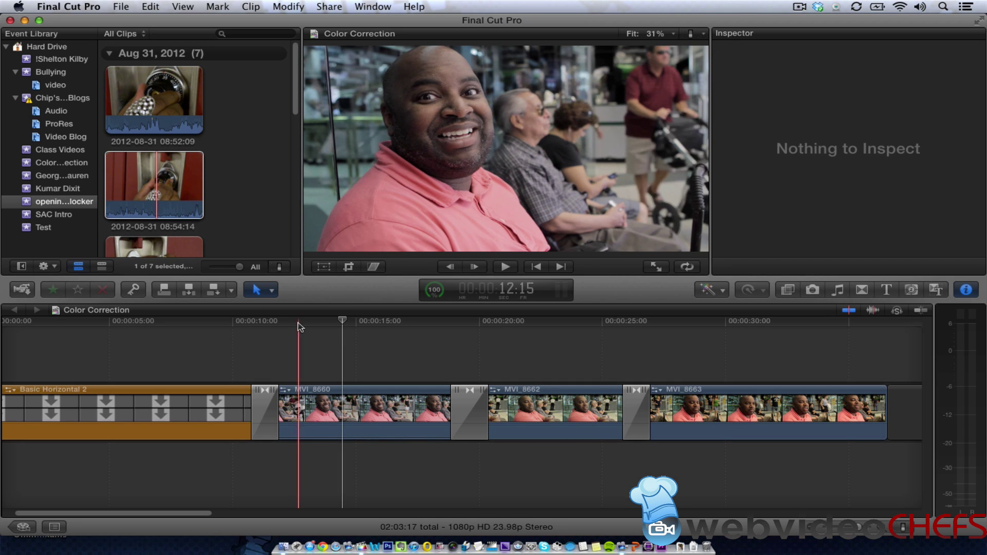
{"action": "left_click_drag", "start_coordinate": [344, 326], "coordinate": [299, 329]}
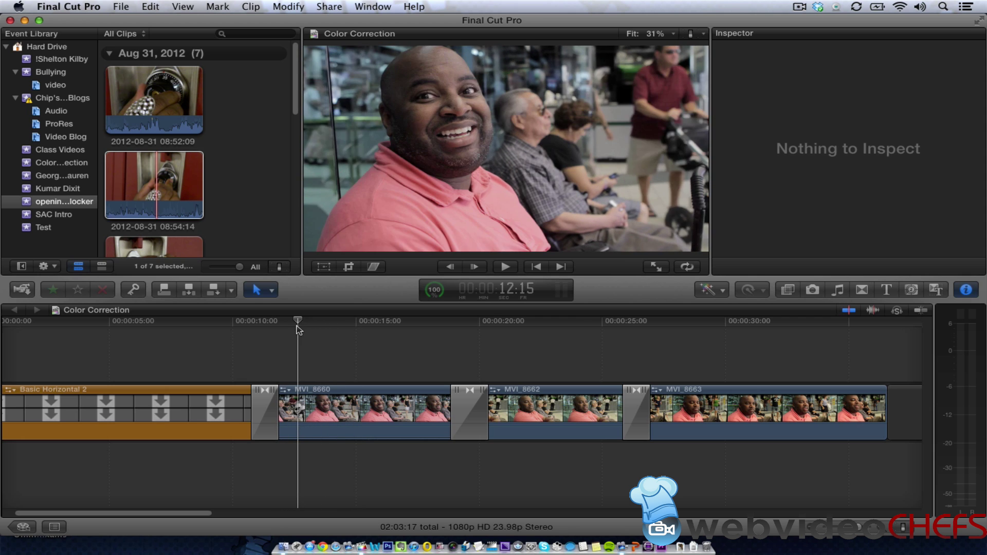
{"action": "left_click", "coordinate": [300, 405]}
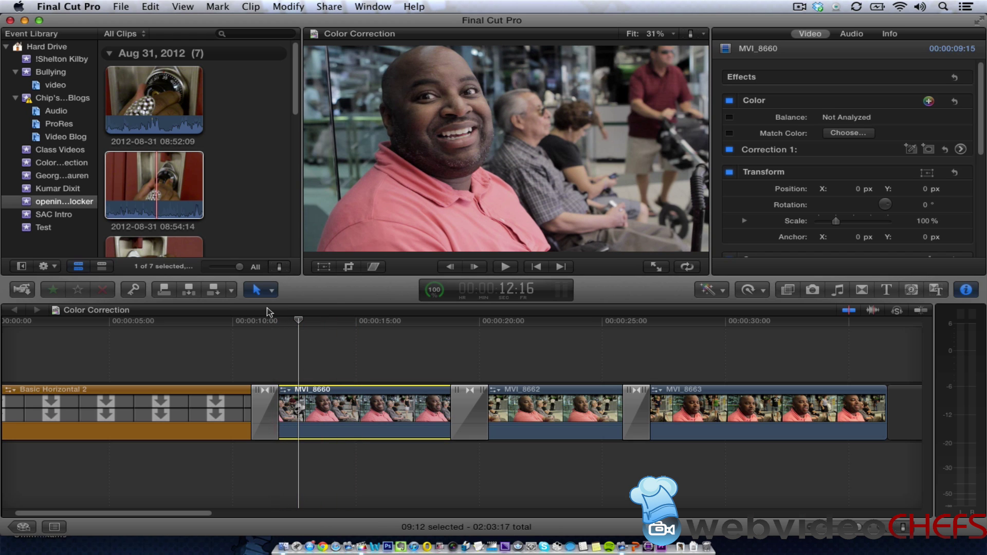
- Mark a range in MVI_8660, clear it, reselect the whole clip and return the playhead near its start
{"action": "key", "text": "r"}
{"action": "left_click_drag", "start_coordinate": [298, 411], "coordinate": [411, 414]}
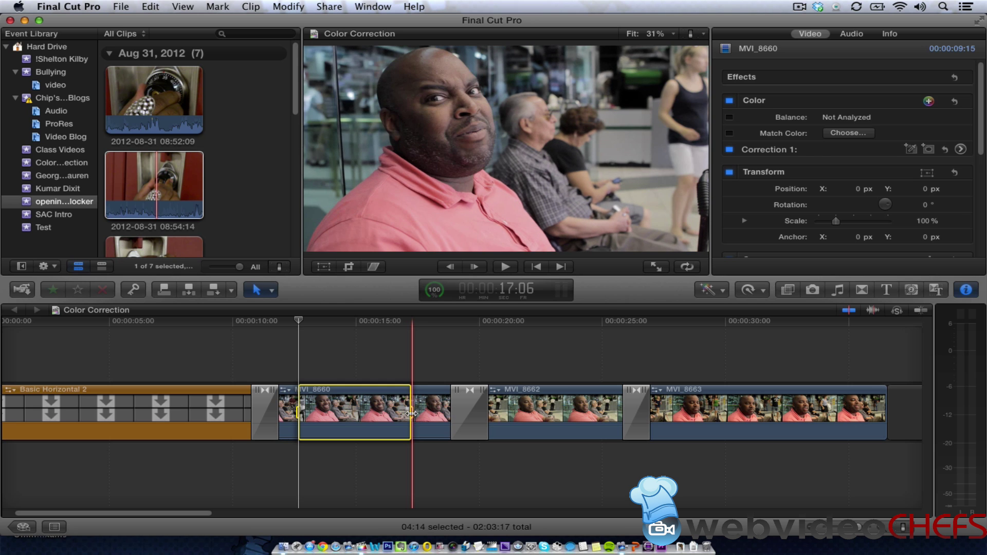
{"action": "left_click", "coordinate": [340, 364]}
{"action": "left_click", "coordinate": [339, 408]}
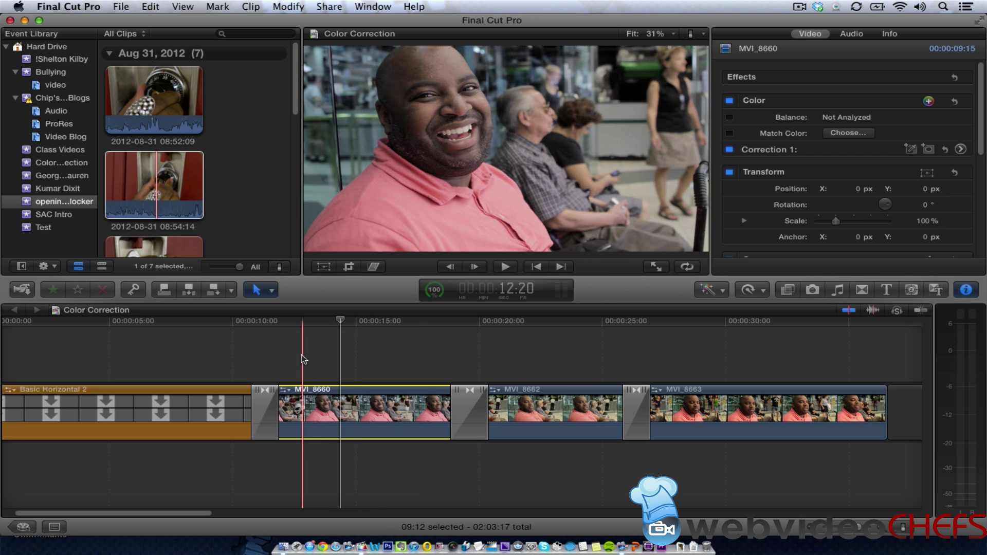
{"action": "left_click_drag", "start_coordinate": [314, 324], "coordinate": [281, 331]}
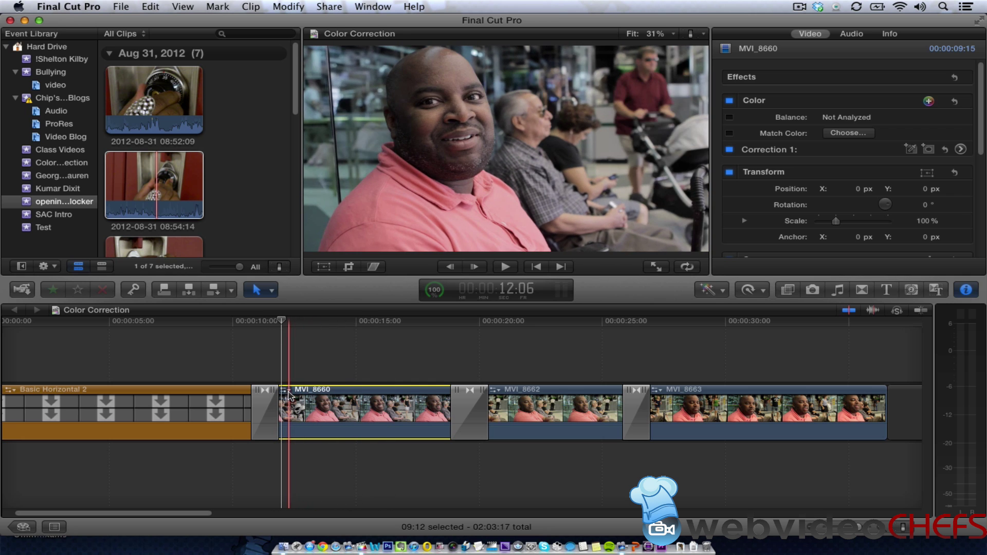
- Switch the crop to Ken Burns and frame the end rectangle tightly on the man's face
{"action": "left_click", "coordinate": [286, 390]}
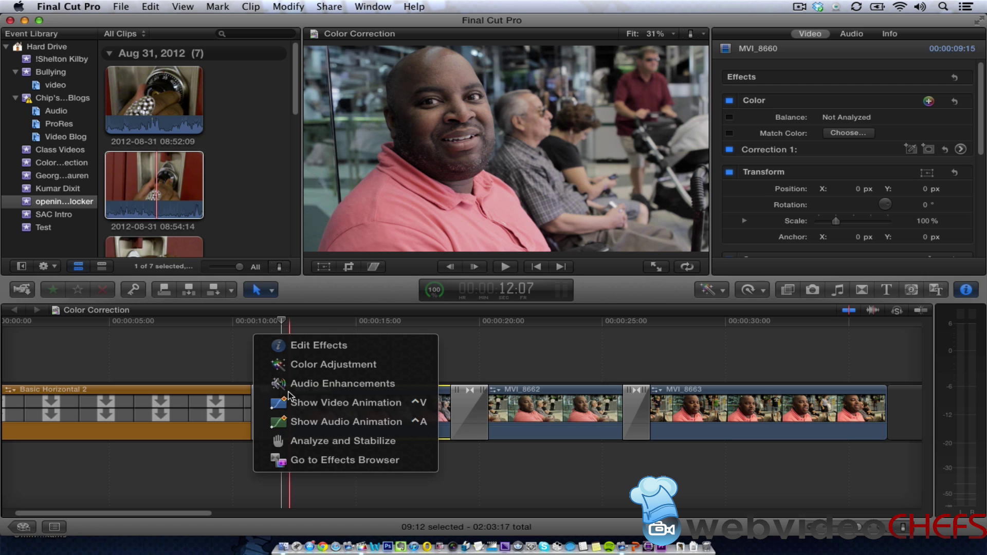
{"action": "left_click", "coordinate": [353, 268]}
{"action": "left_click", "coordinate": [351, 268]}
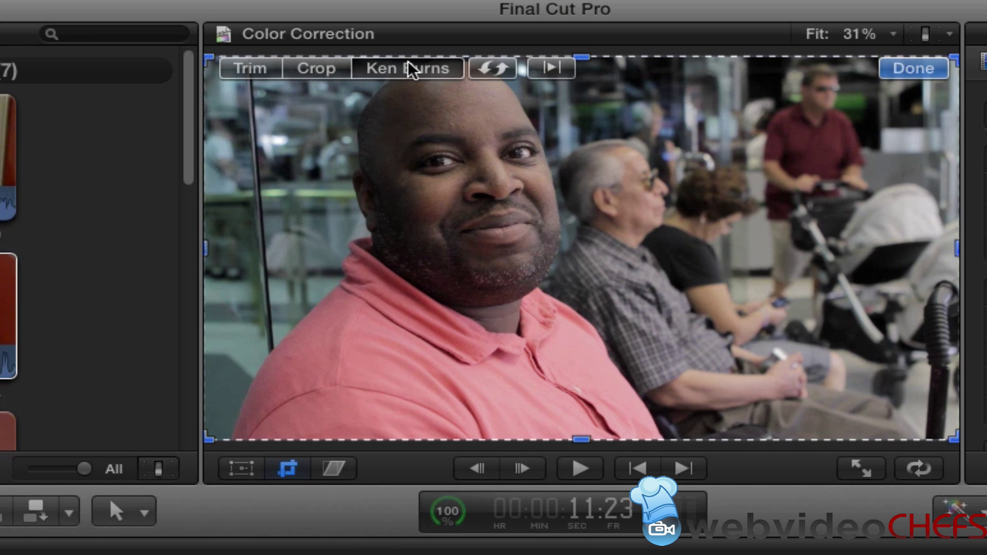
{"action": "left_click", "coordinate": [408, 69]}
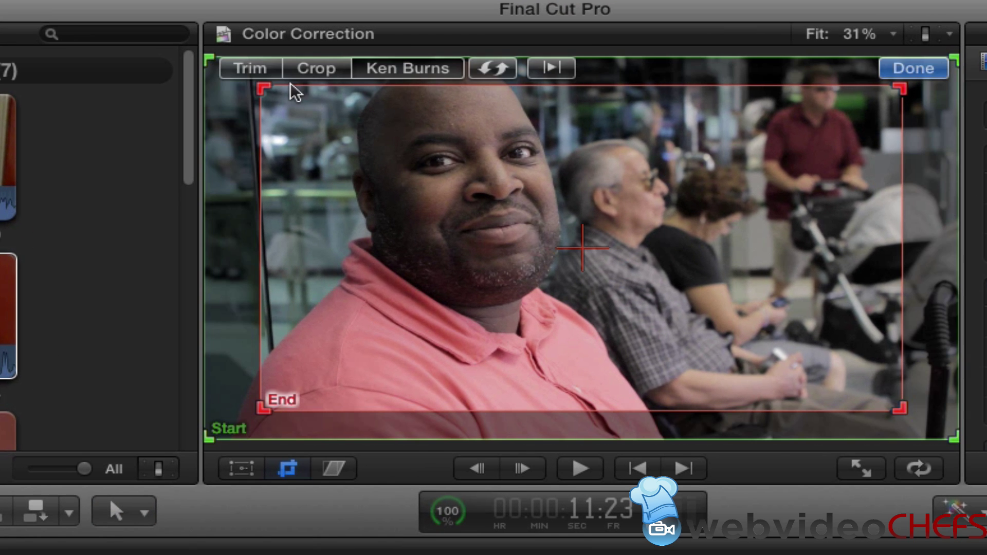
{"action": "left_click_drag", "start_coordinate": [265, 92], "coordinate": [580, 246]}
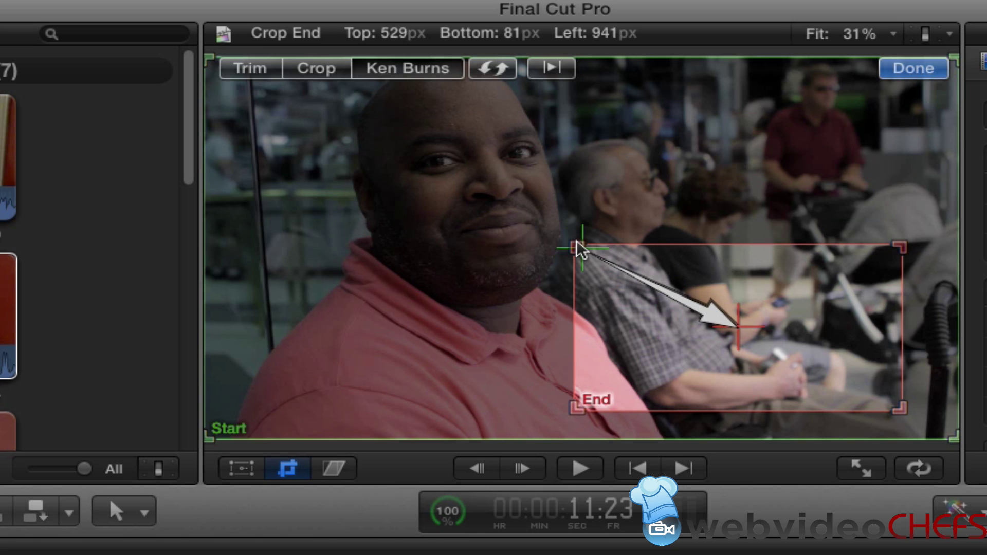
{"action": "left_click_drag", "start_coordinate": [653, 272], "coordinate": [412, 95]}
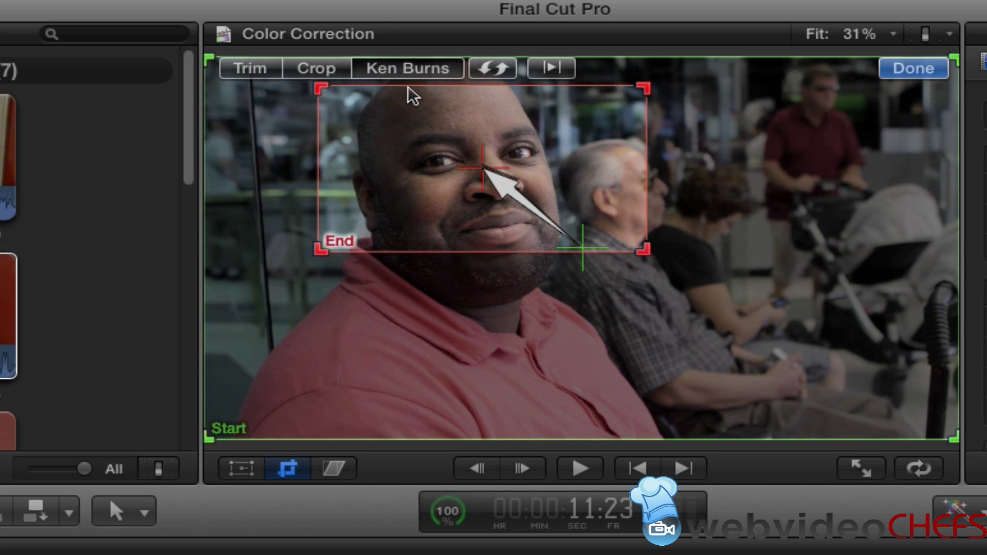
- Swap the start and end framings, widen the end frame along the left edge, and apply it
{"action": "left_click", "coordinate": [500, 70]}
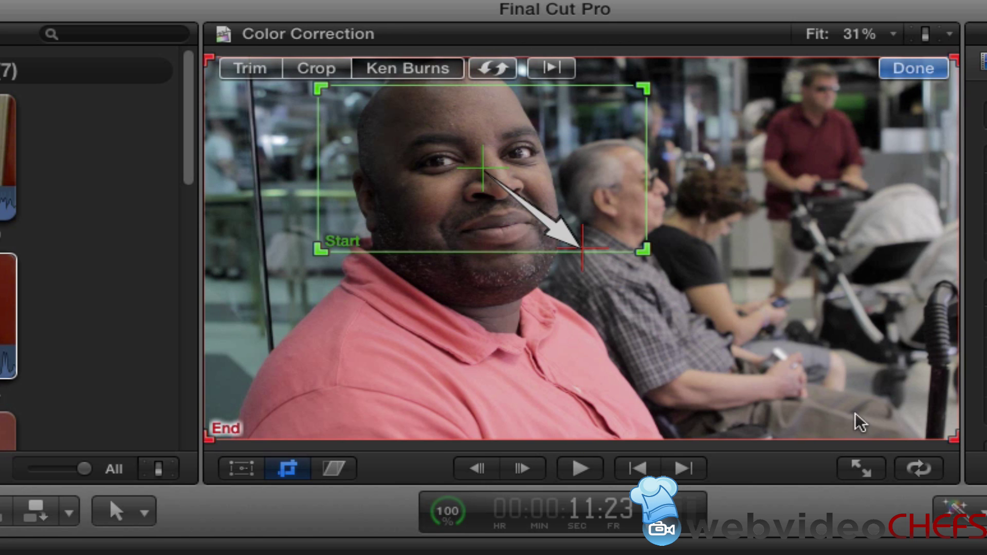
{"action": "left_click_drag", "start_coordinate": [955, 440], "coordinate": [807, 370]}
{"action": "mouse_move", "coordinate": [522, 178]}
{"action": "left_mouse_down"}
{"action": "mouse_move", "coordinate": [496, 180]}
{"action": "mouse_move", "coordinate": [504, 186]}
{"action": "mouse_move", "coordinate": [509, 167]}
{"action": "mouse_move", "coordinate": [545, 159]}
{"action": "mouse_move", "coordinate": [518, 160]}
{"action": "left_mouse_up"}
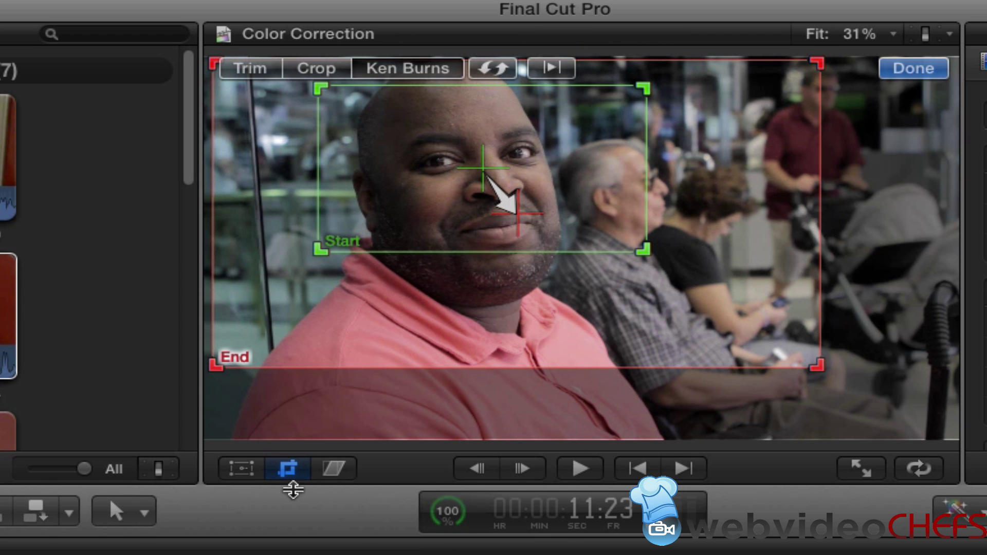
{"action": "left_click", "coordinate": [937, 71]}
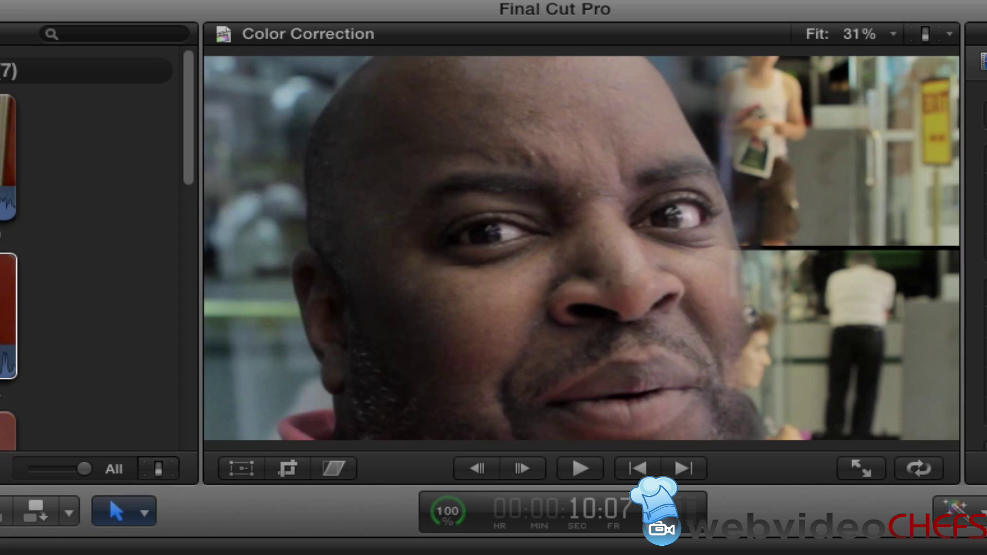
- Play back MVI_8660 to preview the Ken Burns zoom and show on-screen Transform controls
{"action": "key", "text": "space"}
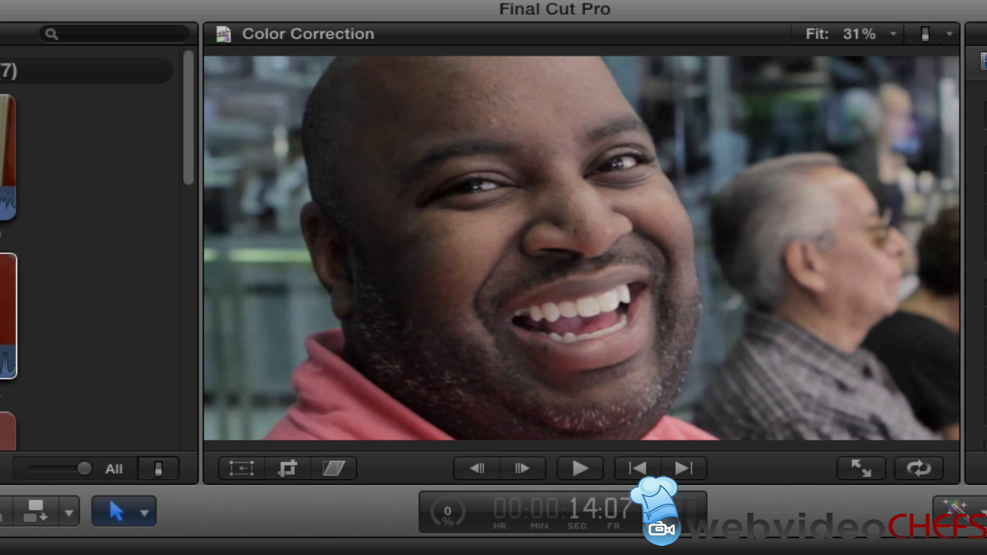
{"action": "left_click", "coordinate": [244, 469]}
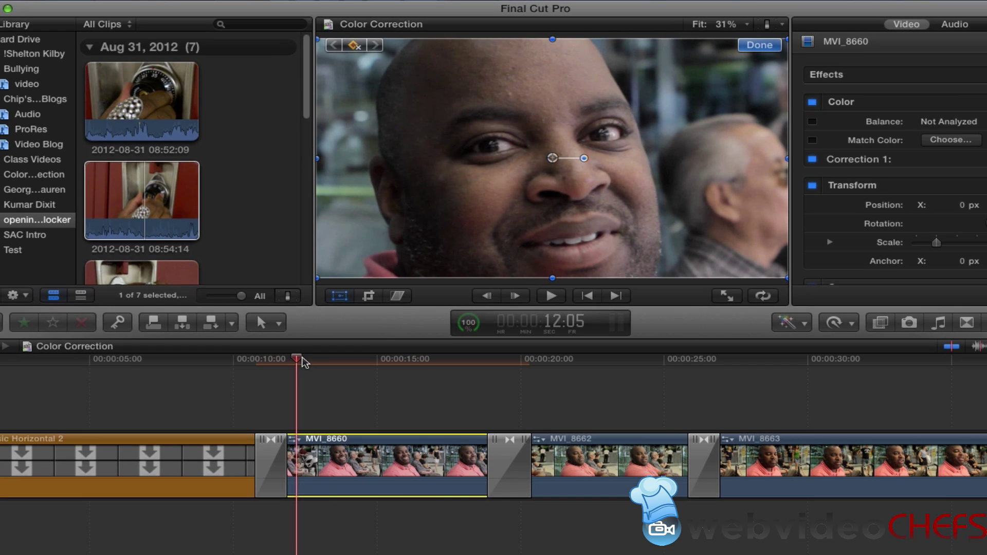
- Later in the clip, scale MVI_8660 to about 120% and shift it right to X 187.6 px at 25% viewer zoom
{"action": "left_click_drag", "start_coordinate": [297, 360], "coordinate": [468, 362]}
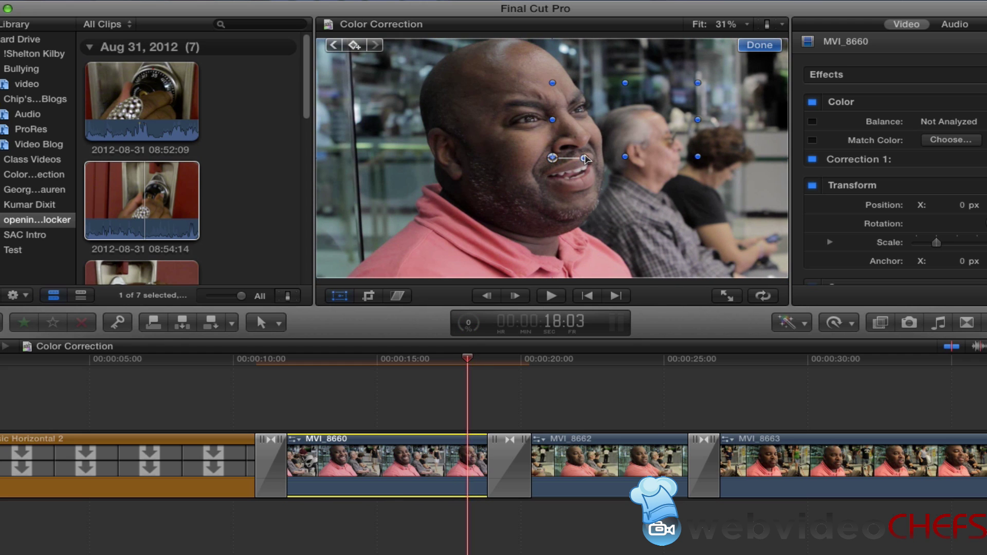
{"action": "mouse_move", "coordinate": [585, 158]}
{"action": "left_mouse_down"}
{"action": "mouse_move", "coordinate": [583, 149]}
{"action": "mouse_move", "coordinate": [590, 159]}
{"action": "left_mouse_up"}
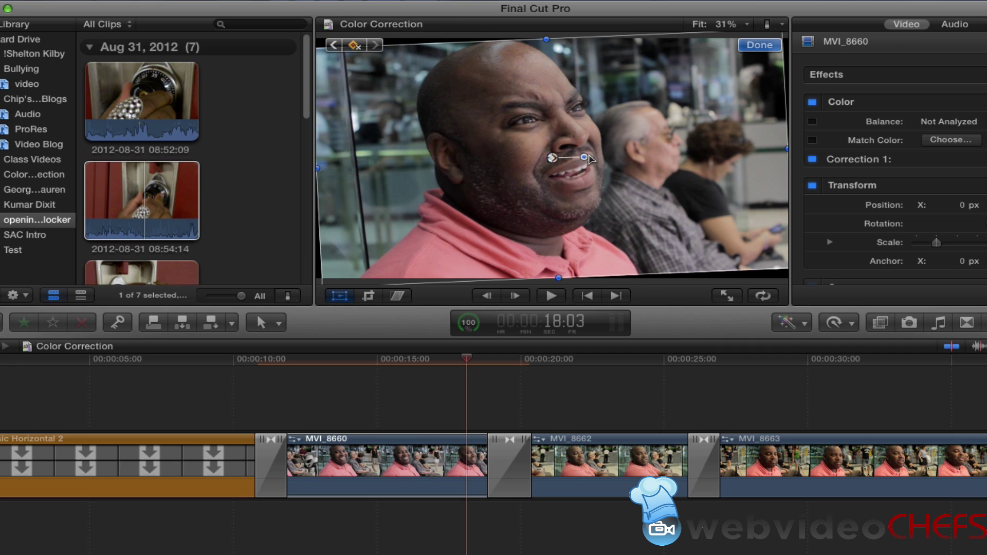
{"action": "left_click", "coordinate": [731, 27]}
{"action": "left_click", "coordinate": [716, 60]}
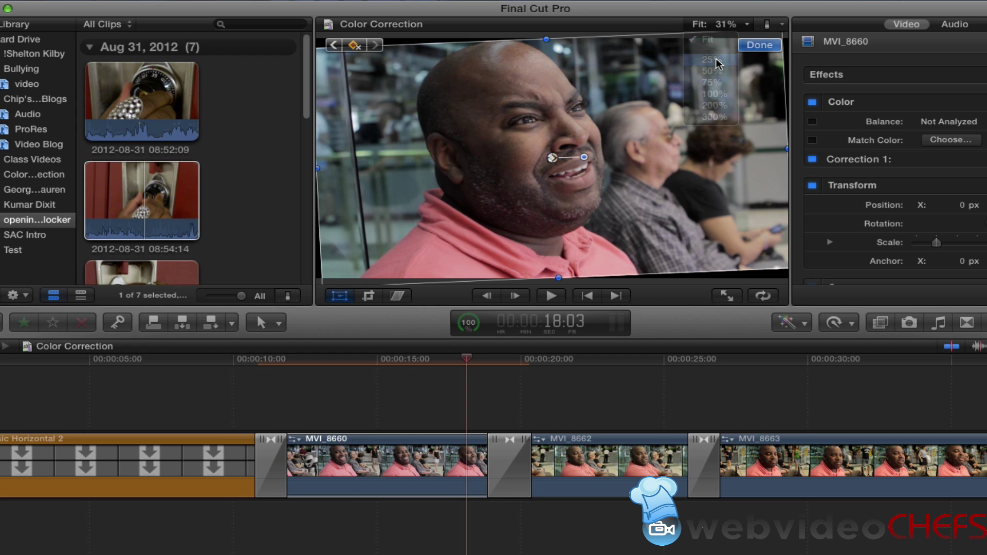
{"action": "left_click_drag", "start_coordinate": [750, 249], "coordinate": [779, 262]}
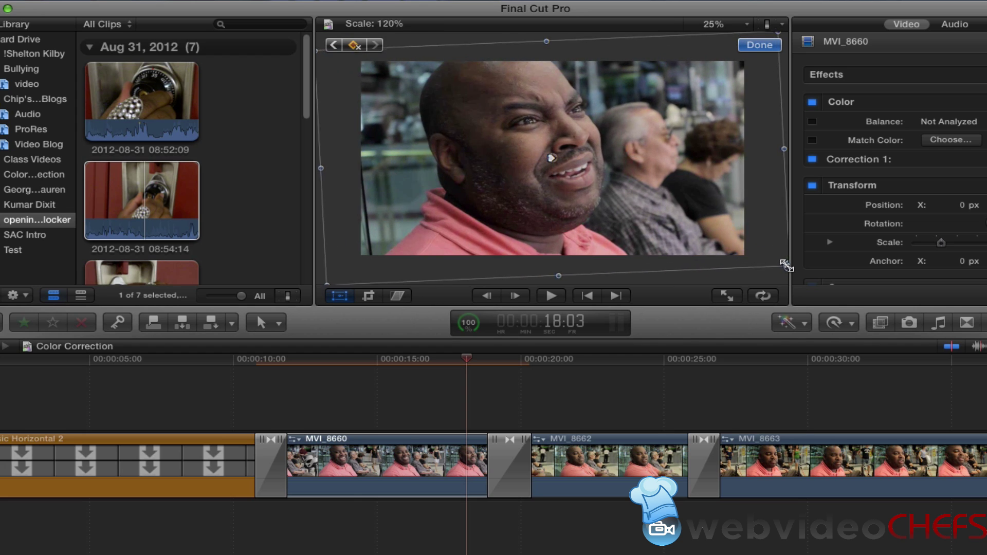
{"action": "left_click_drag", "start_coordinate": [624, 180], "coordinate": [646, 178]}
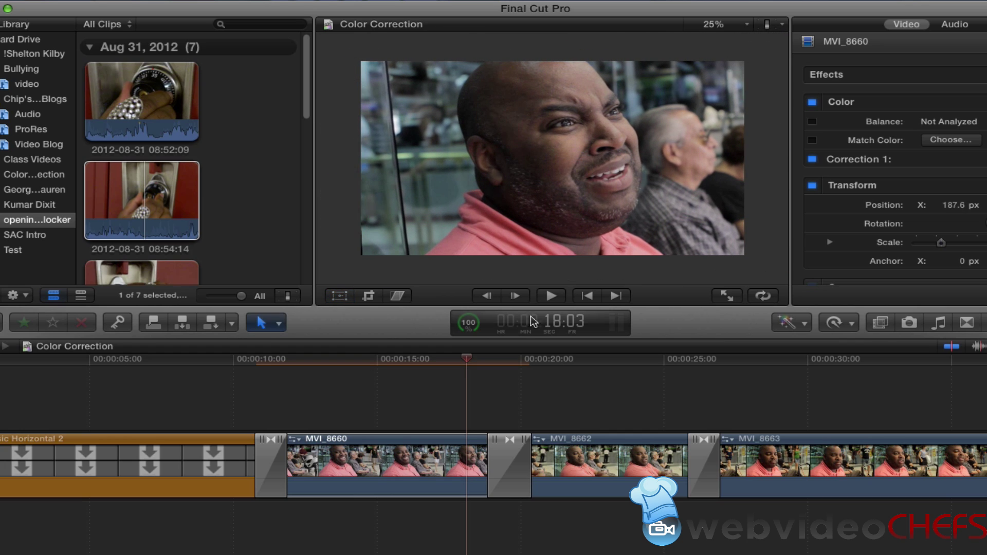
- Return the playhead to about 12 seconds and open MVI_8660's effects options
{"action": "left_click_drag", "start_coordinate": [469, 358], "coordinate": [241, 375]}
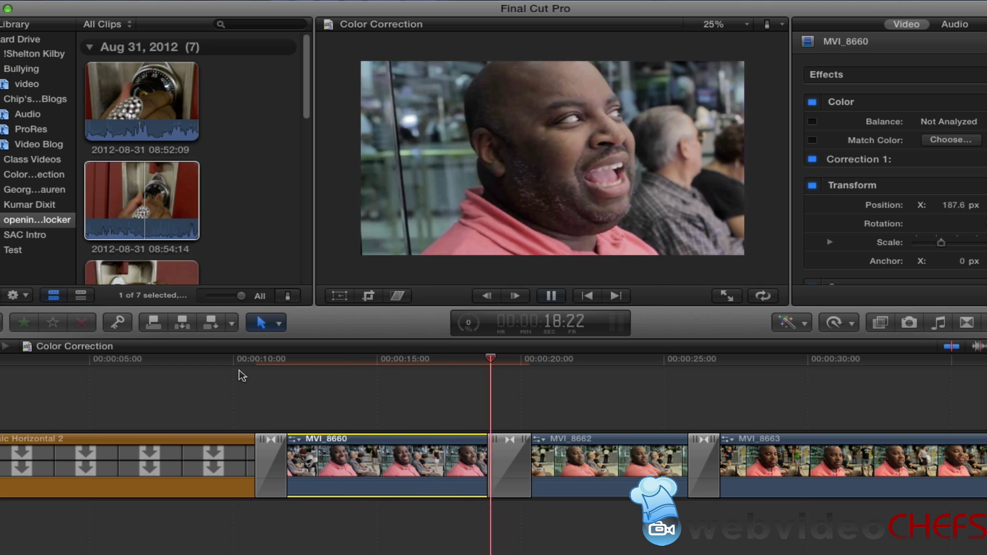
{"action": "left_click", "coordinate": [324, 359]}
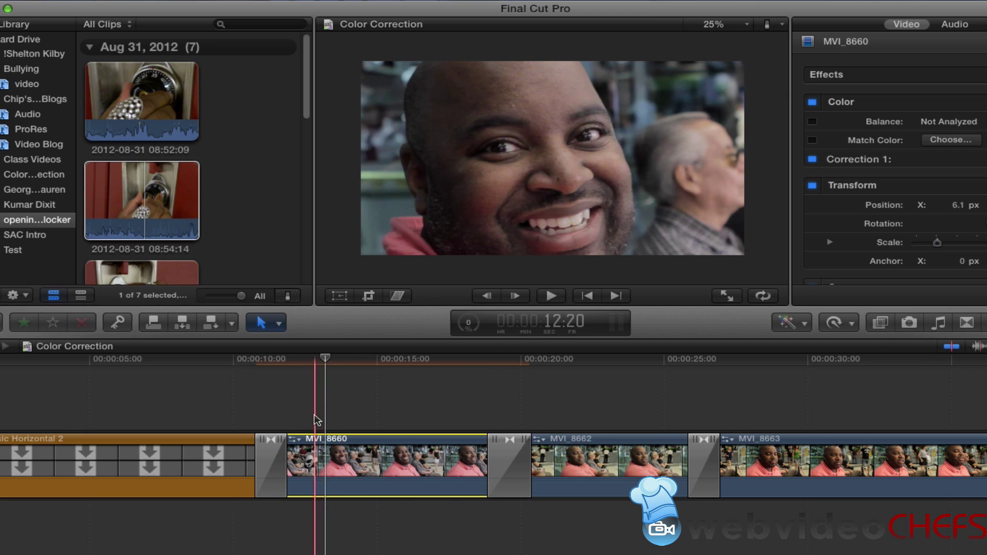
{"action": "left_click", "coordinate": [300, 444]}
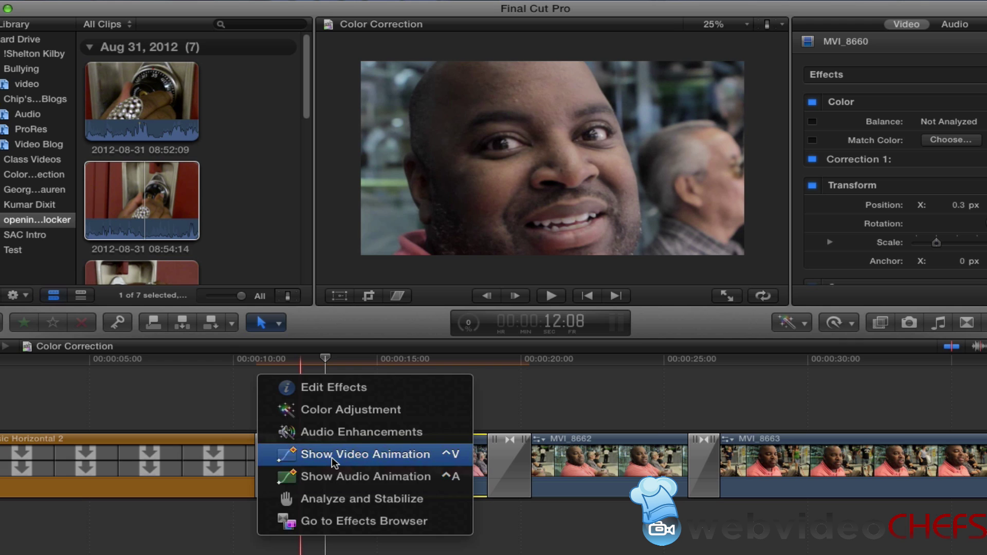
- Show MVI_8660's video animation rows and nudge the second Transform keyframe along the clip
{"action": "left_click", "coordinate": [308, 455]}
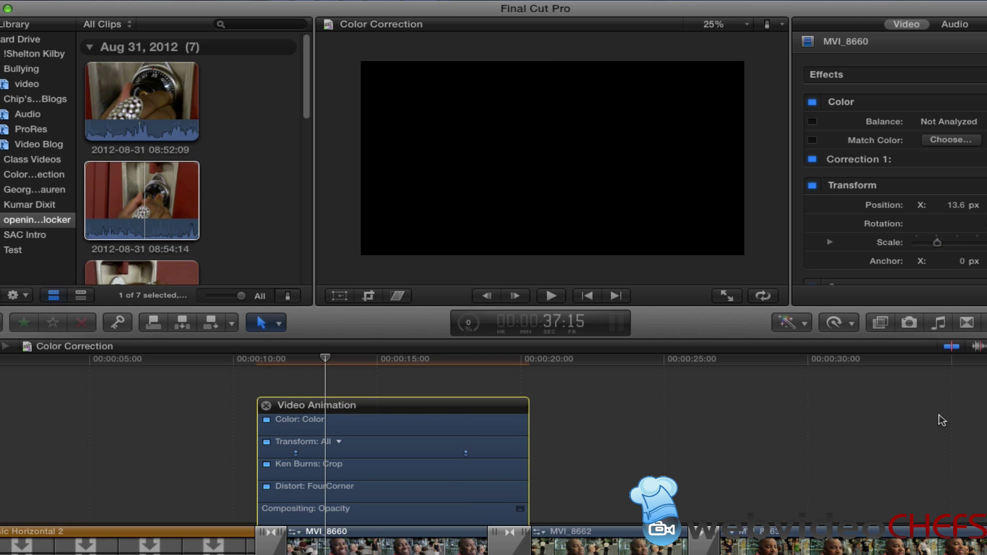
{"action": "left_click", "coordinate": [338, 442]}
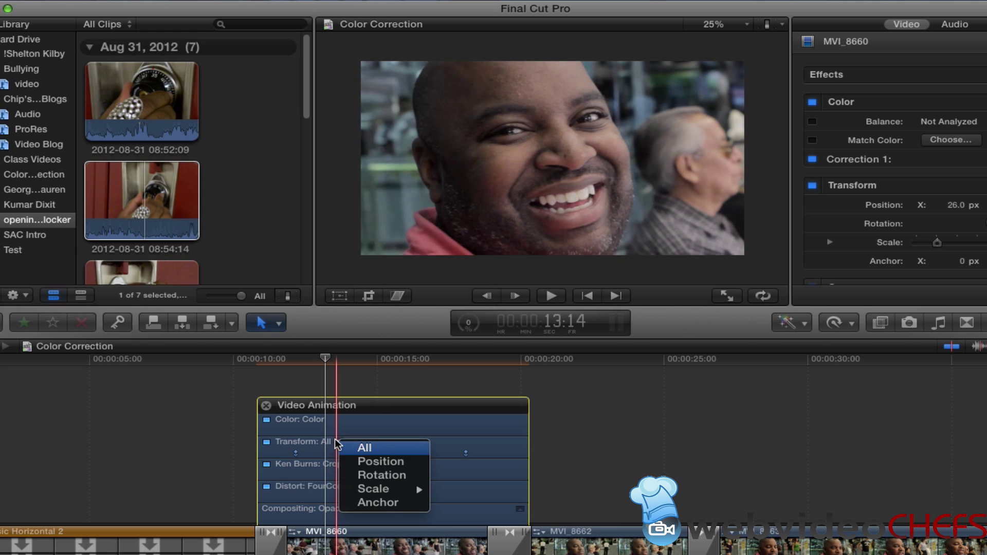
{"action": "left_click", "coordinate": [467, 387]}
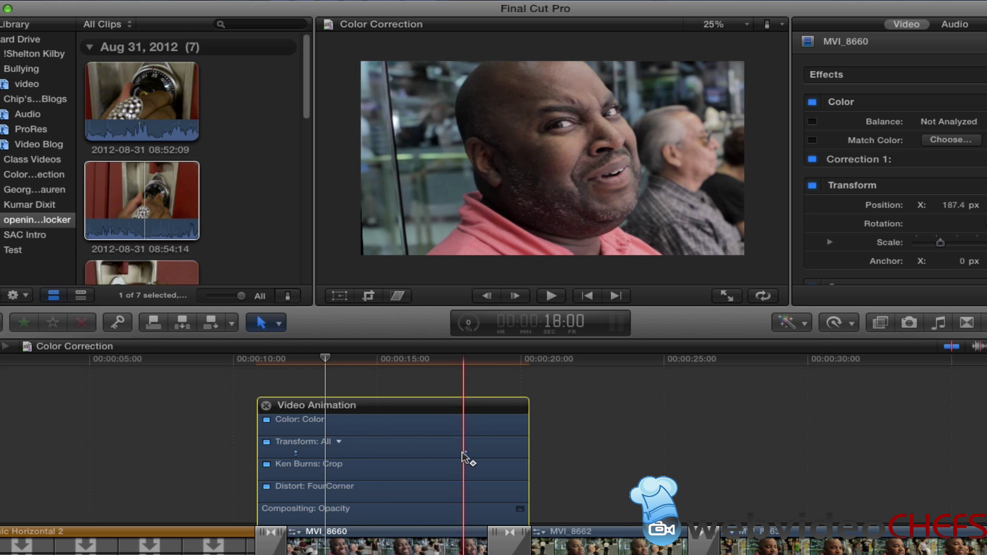
{"action": "mouse_move", "coordinate": [467, 453]}
{"action": "left_mouse_down"}
{"action": "mouse_move", "coordinate": [502, 452]}
{"action": "mouse_move", "coordinate": [485, 452]}
{"action": "left_mouse_up"}
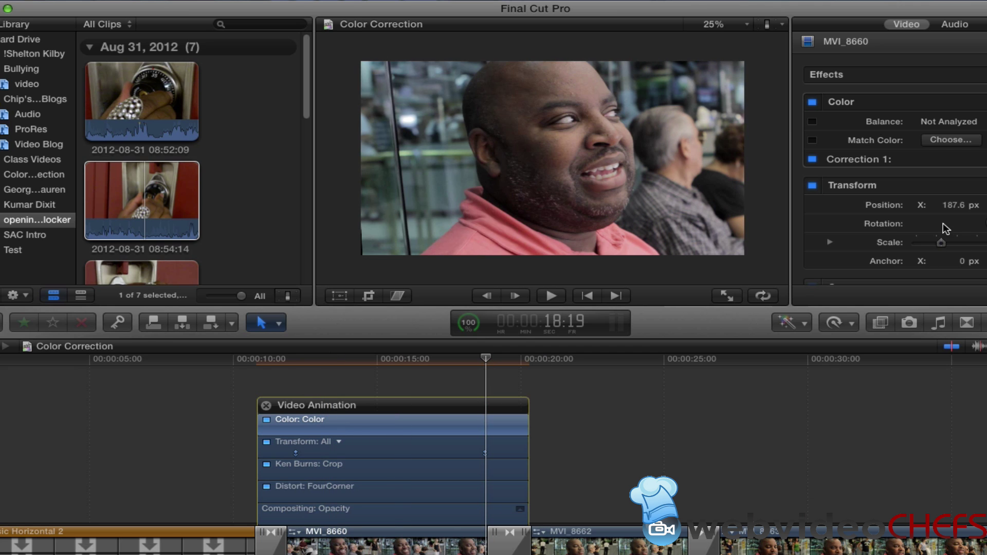
- Drag the end Transform keyframe earlier to 00:00:03:05, close to the first keyframe
{"action": "left_click_drag", "start_coordinate": [402, 363], "coordinate": [305, 363]}
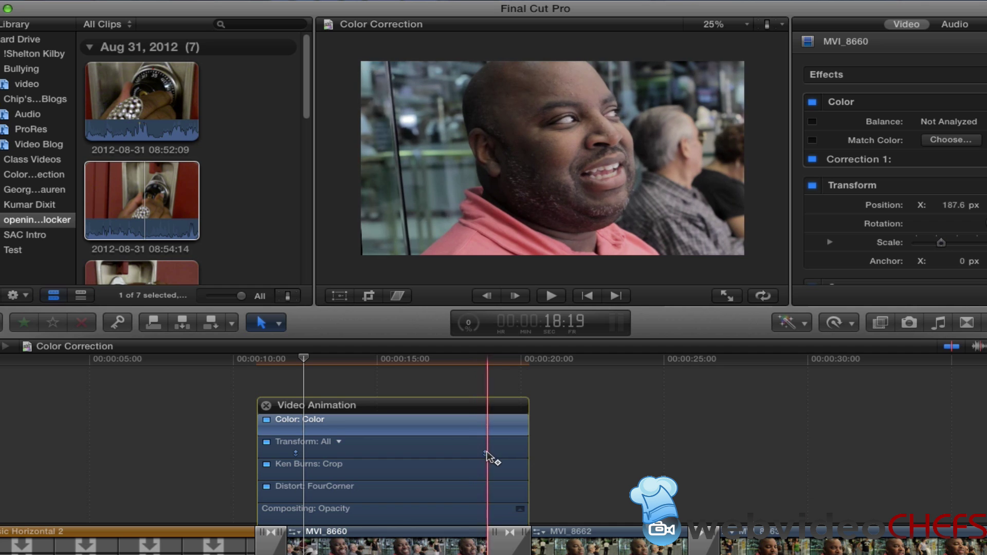
{"action": "left_click", "coordinate": [488, 453], "text": "alt"}
{"action": "left_click_drag", "start_coordinate": [489, 453], "coordinate": [324, 454]}
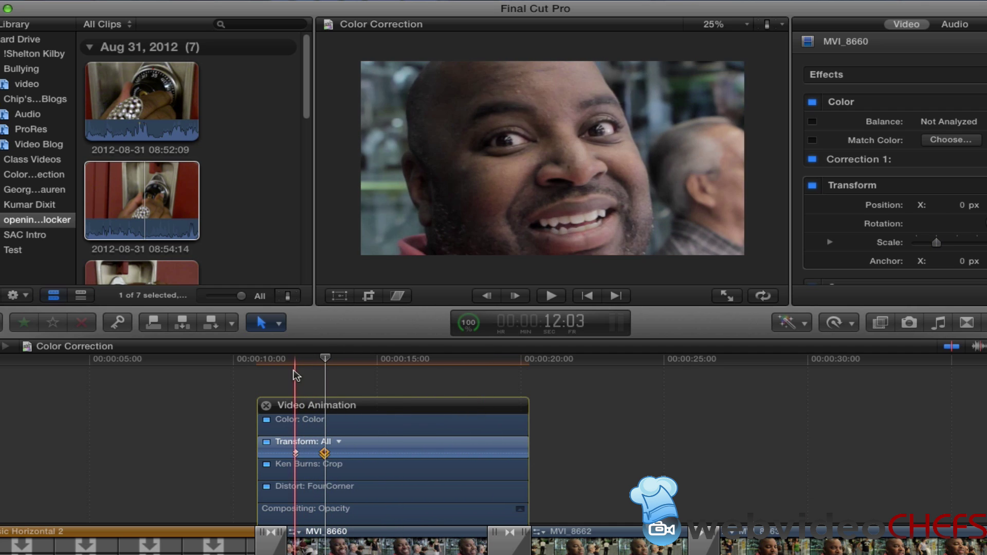
- Move the end Transform keyframe later to 00:00:06:07 and open the clip's effects options
{"action": "left_click", "coordinate": [258, 360]}
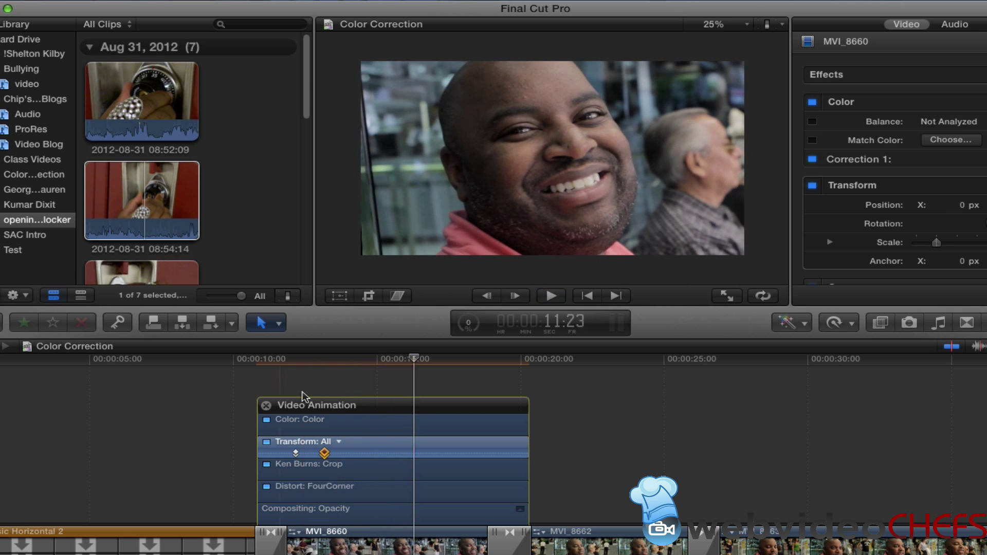
{"action": "left_click_drag", "start_coordinate": [324, 454], "coordinate": [448, 452]}
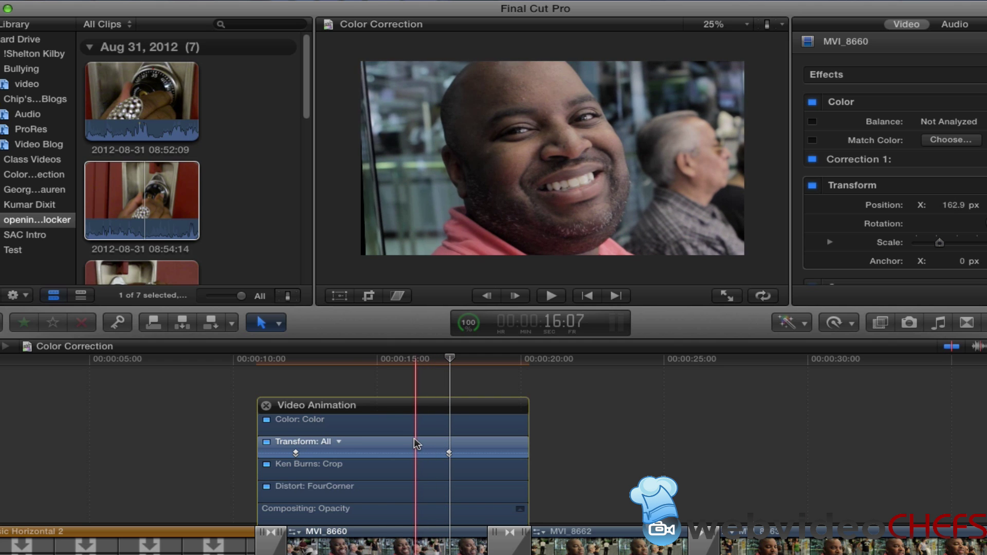
{"action": "left_click", "coordinate": [294, 532]}
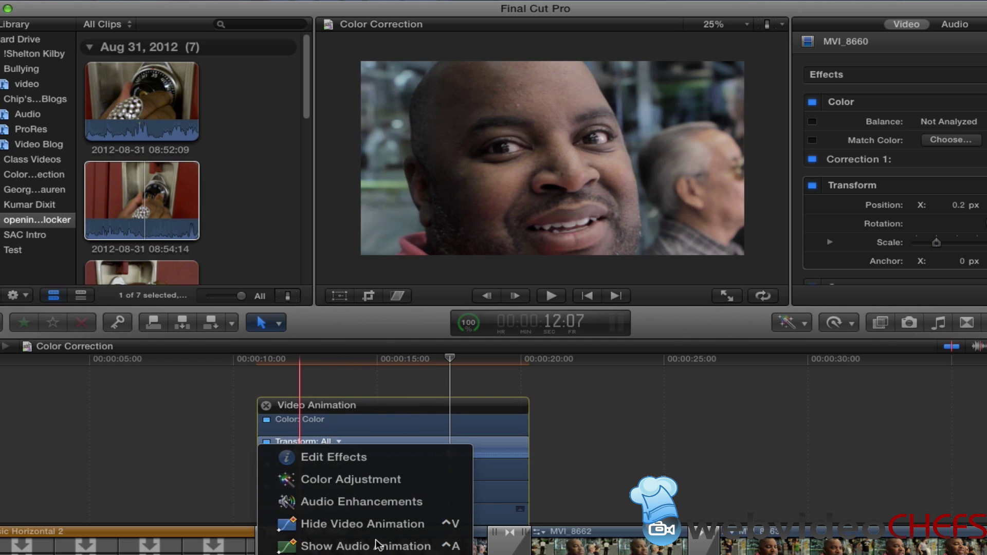
- Close the effects menu and expand the Compositing: Opacity row to reveal its fade curve
{"action": "left_click", "coordinate": [377, 452]}
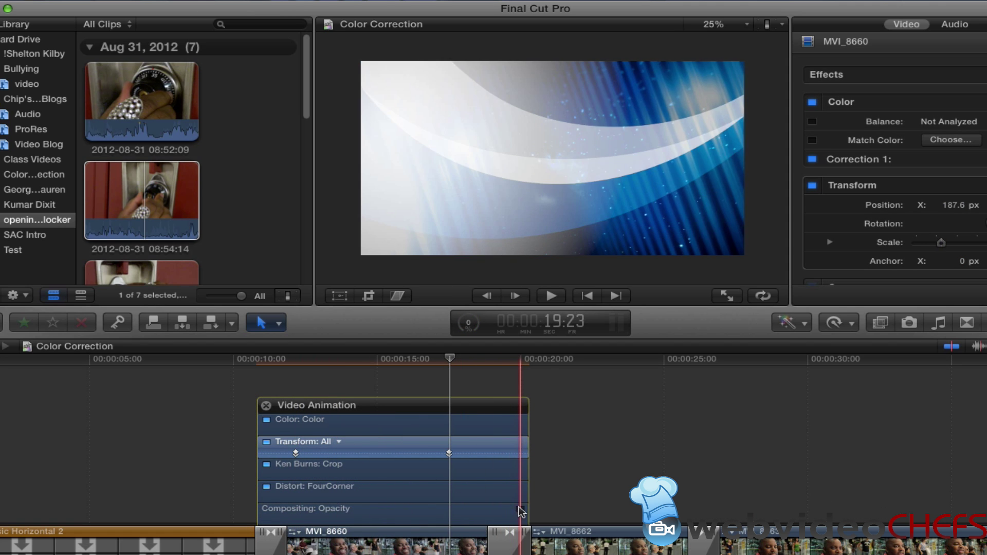
{"action": "double_click", "coordinate": [521, 511]}
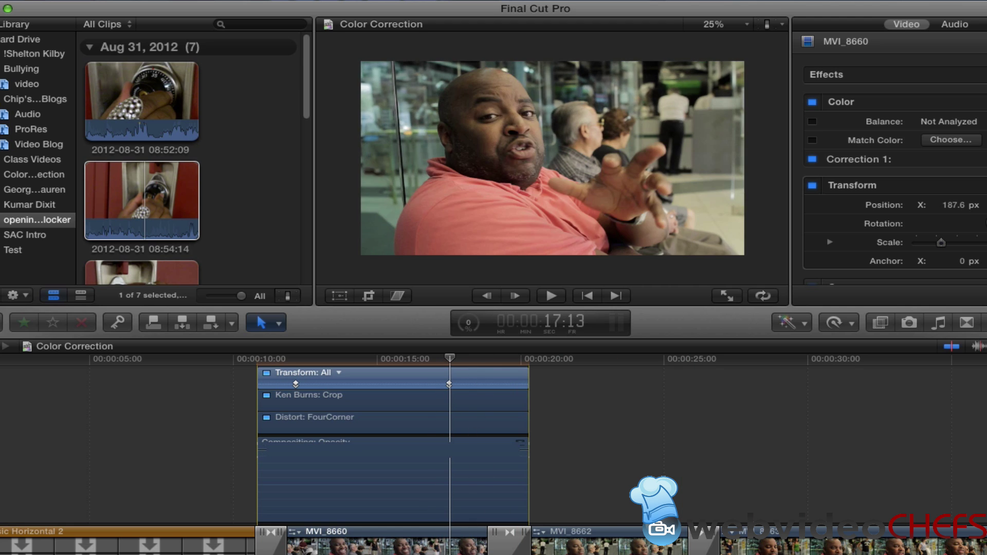
{"action": "scroll", "coordinate": [494, 453], "scroll_direction": "up", "scroll_amount": 3}
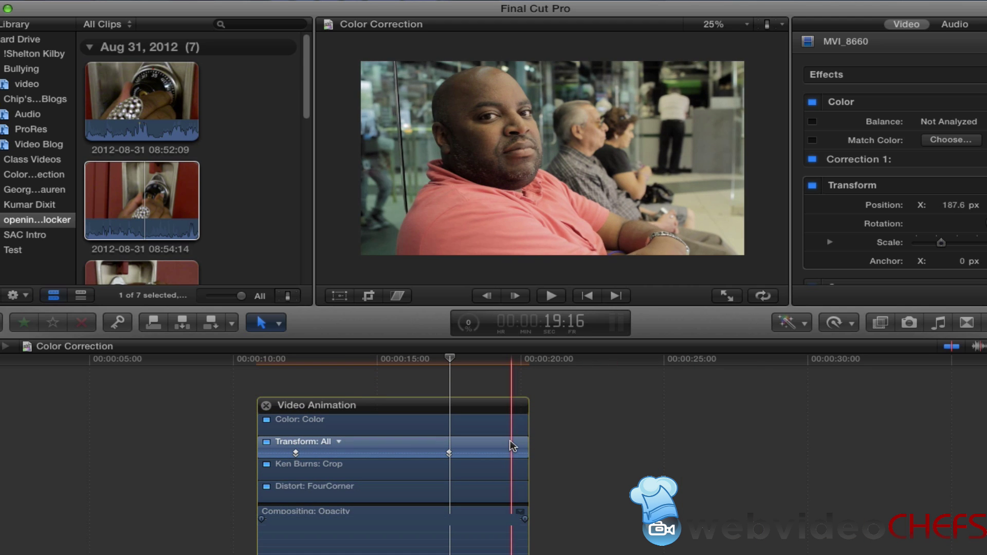